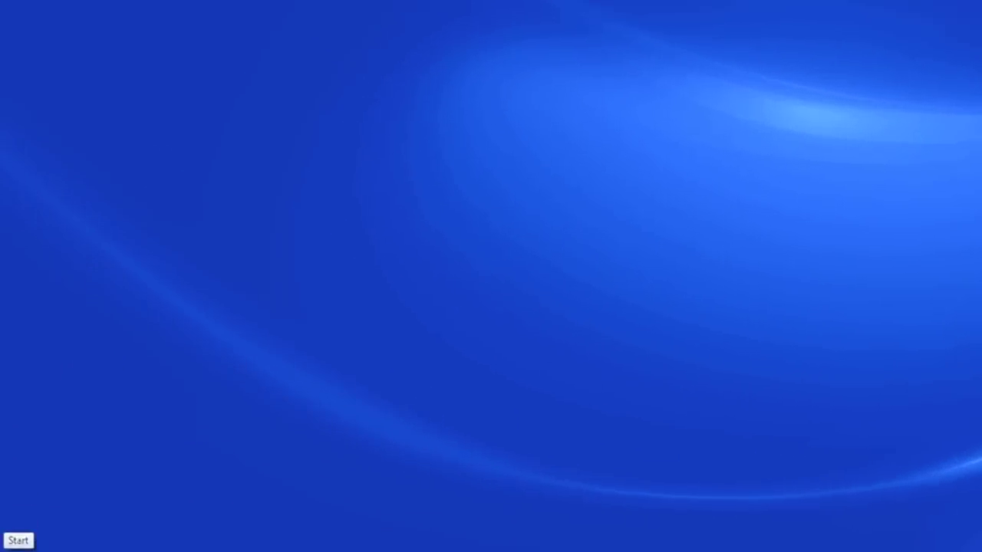
- Launch the Serial (SPI) F-RAM Demo program from the Cypress program folder and close it again
{"action": "left_click", "coordinate": [17, 539]}
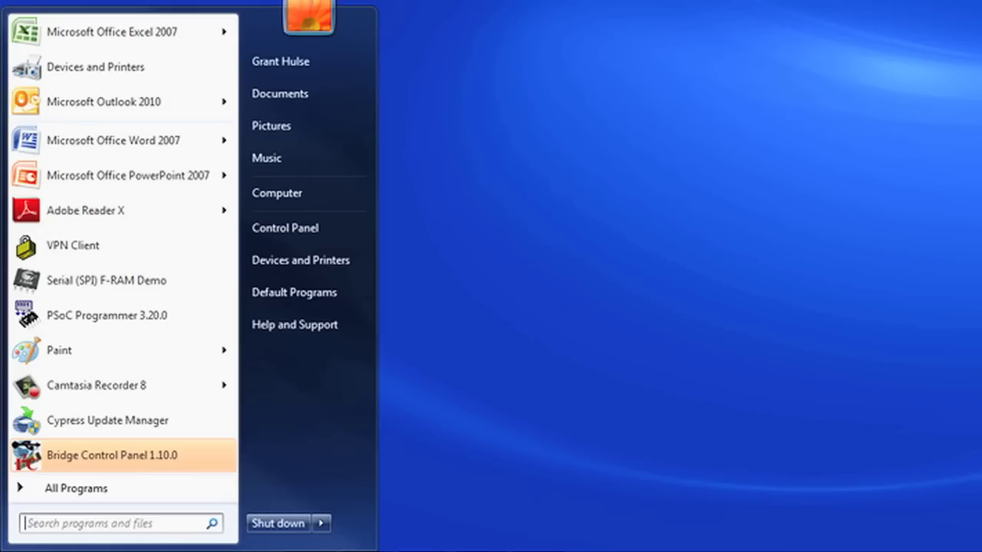
{"action": "left_click", "coordinate": [72, 491]}
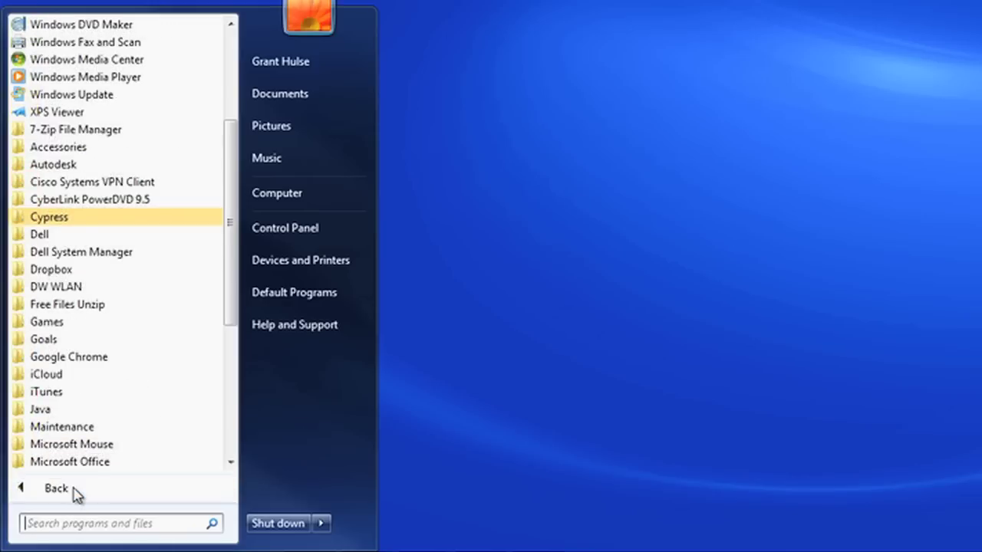
{"action": "left_click", "coordinate": [127, 220]}
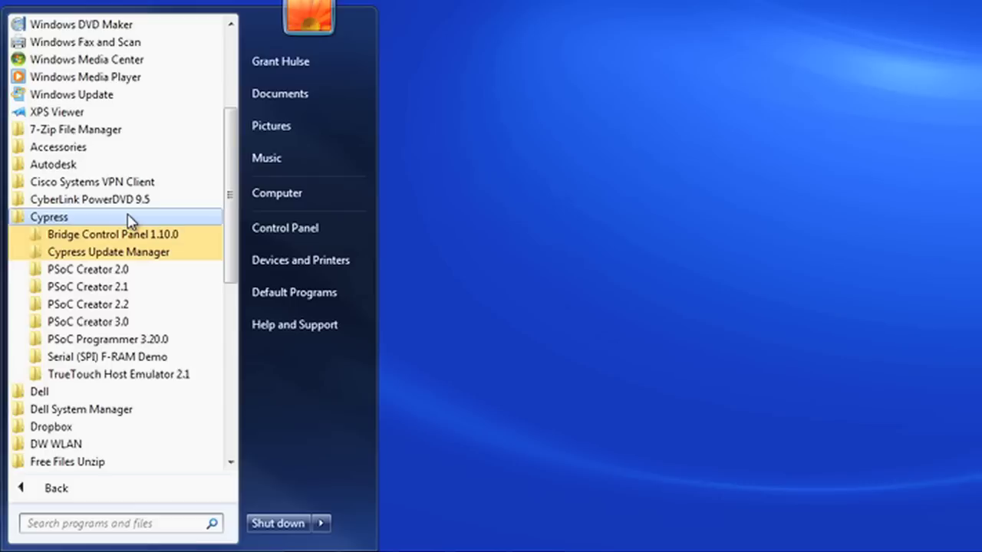
{"action": "left_click", "coordinate": [123, 357]}
{"action": "right_click", "coordinate": [128, 374]}
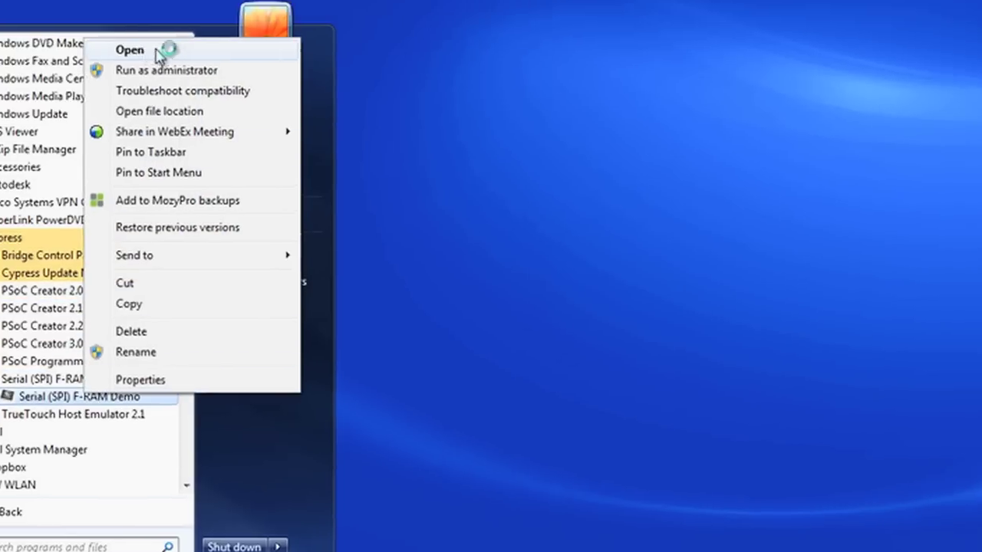
{"action": "left_click", "coordinate": [180, 32]}
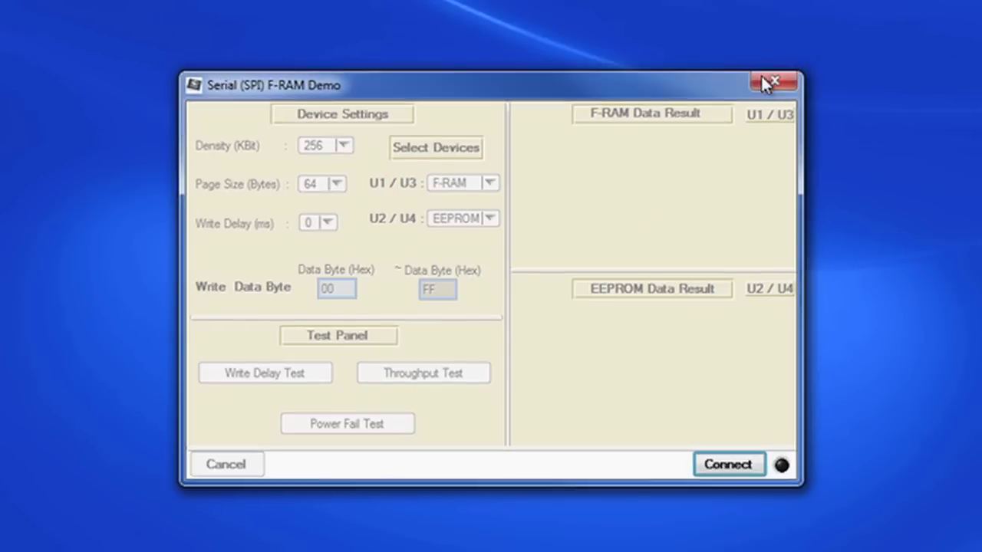
{"action": "left_click", "coordinate": [765, 83]}
- Launch PSoC Programmer 3.20.0 from the Cypress program folder and open its choices for loading a hex file
{"action": "key", "text": "super"}
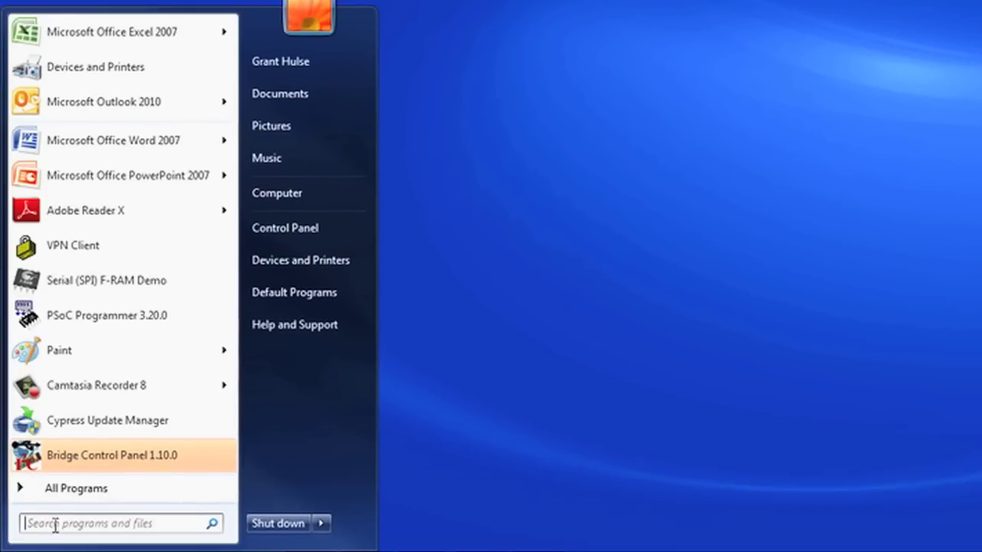
{"action": "left_click", "coordinate": [76, 498]}
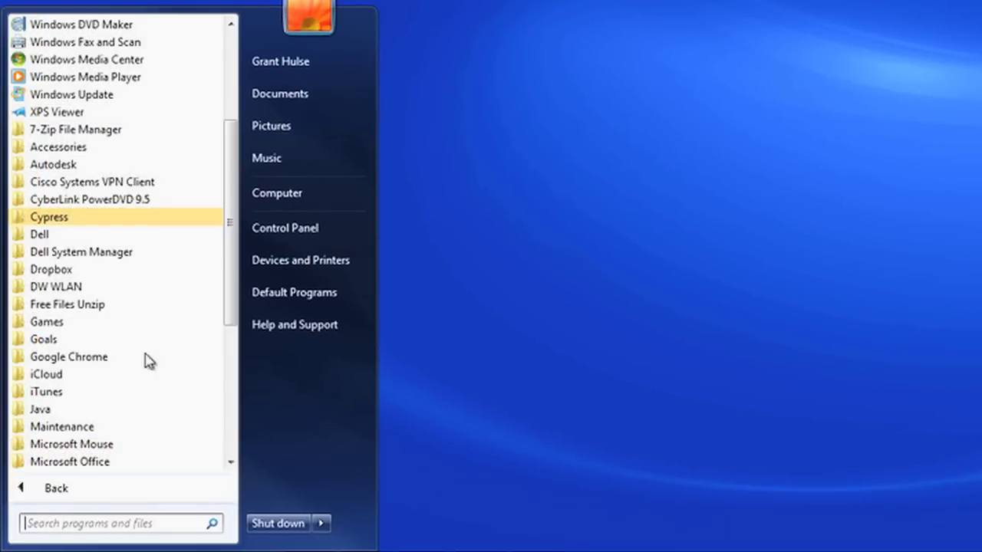
{"action": "left_click", "coordinate": [182, 224]}
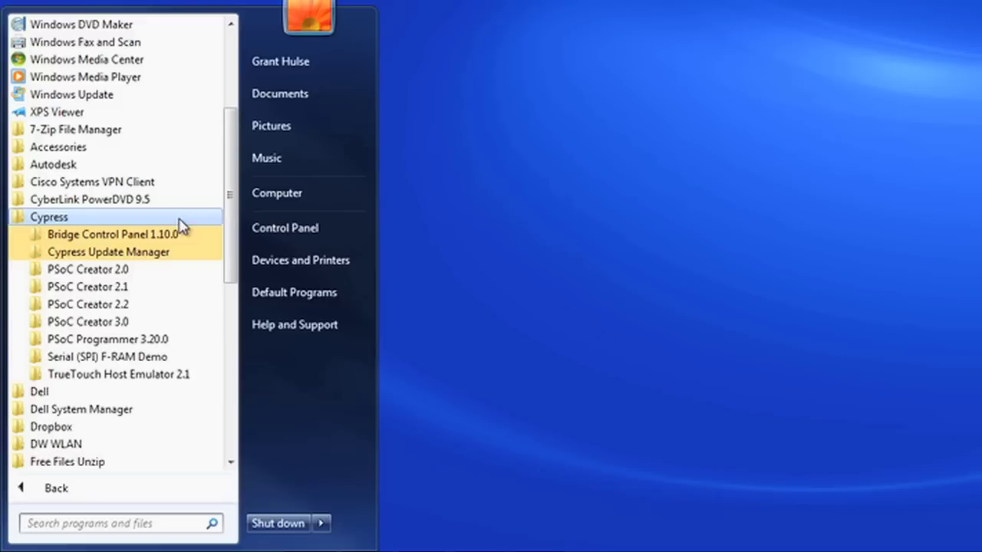
{"action": "left_click", "coordinate": [130, 343]}
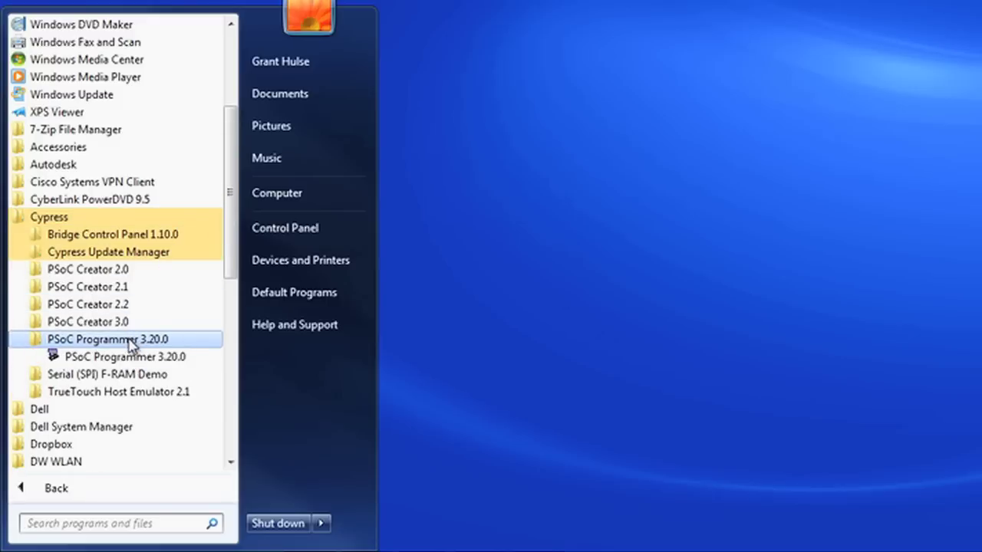
{"action": "left_click", "coordinate": [132, 357]}
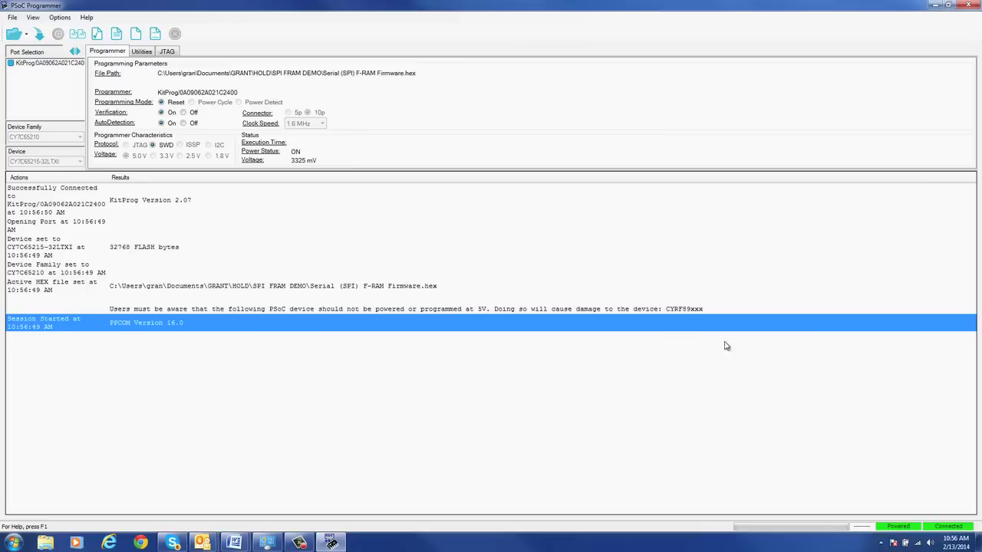
{"action": "left_click", "coordinate": [26, 36]}
{"action": "left_click", "coordinate": [29, 52]}
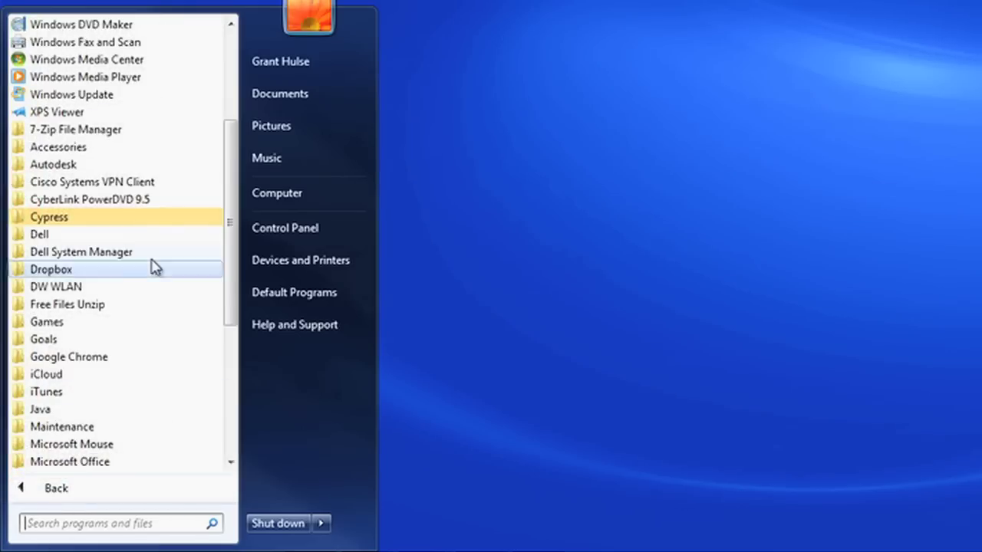
- Launch the Serial (SPI) F-RAM Demo program from its subfolder in the Cypress program folder
{"action": "left_click", "coordinate": [162, 219]}
{"action": "left_click", "coordinate": [146, 358]}
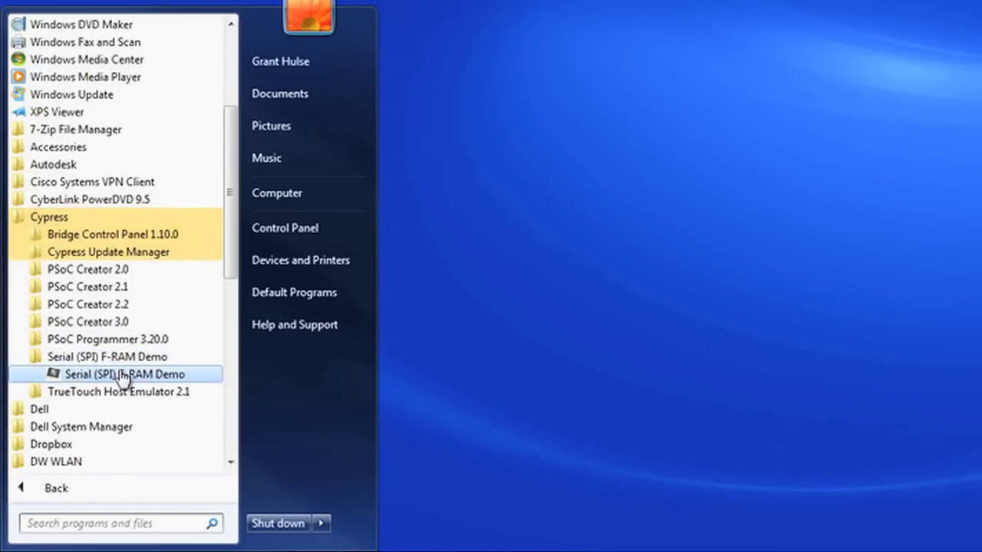
{"action": "left_click", "coordinate": [123, 374]}
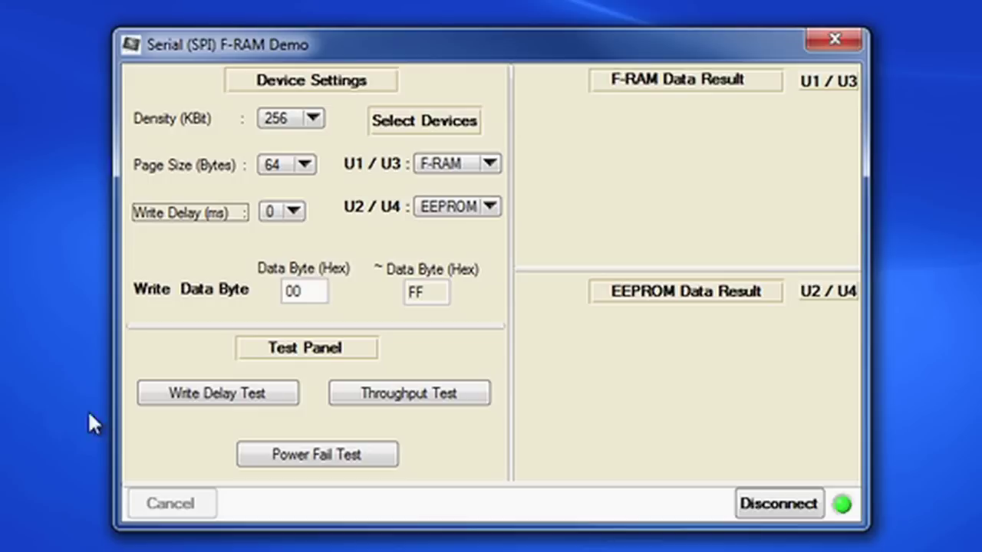
- Look through the available write delay values without changing the setting, and set the write data byte to hex FF
{"action": "left_click", "coordinate": [295, 212]}
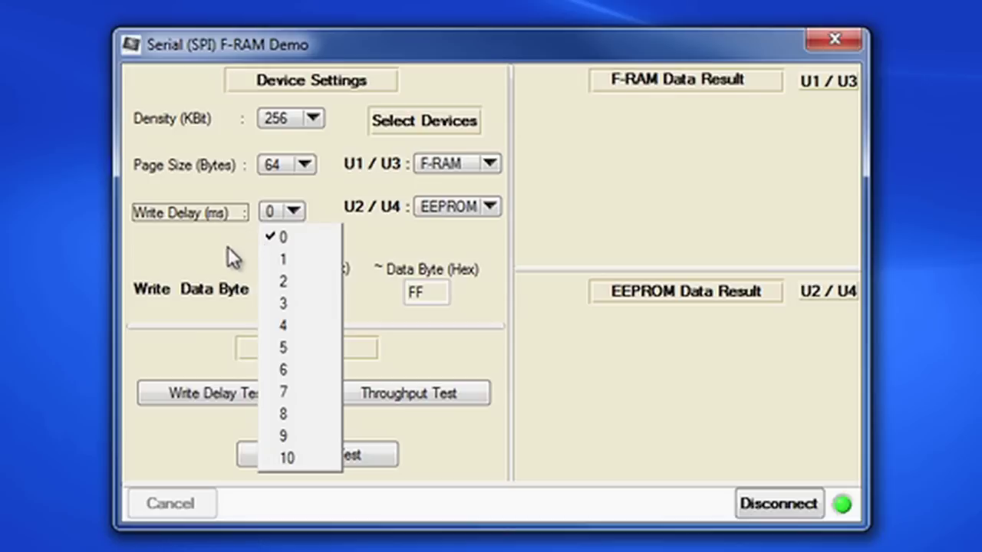
{"action": "left_click", "coordinate": [204, 260]}
{"action": "left_click", "coordinate": [303, 296]}
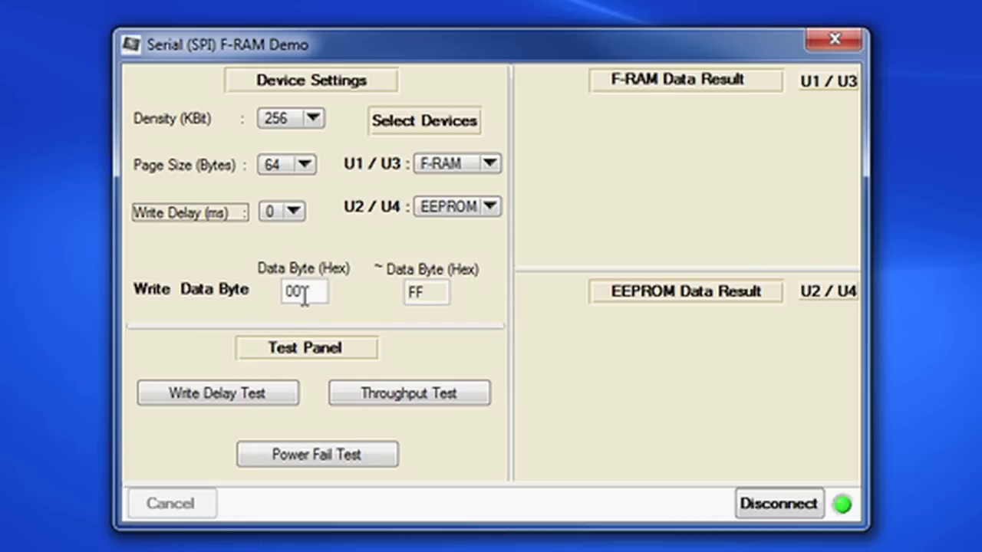
{"action": "left_click_drag", "start_coordinate": [302, 295], "coordinate": [283, 296]}
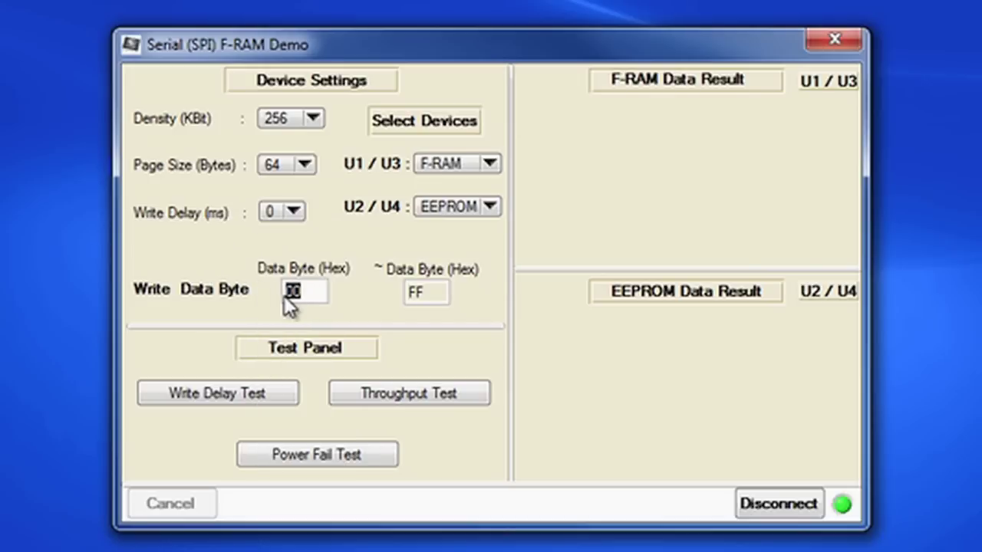
{"action": "type", "text": "ff"}
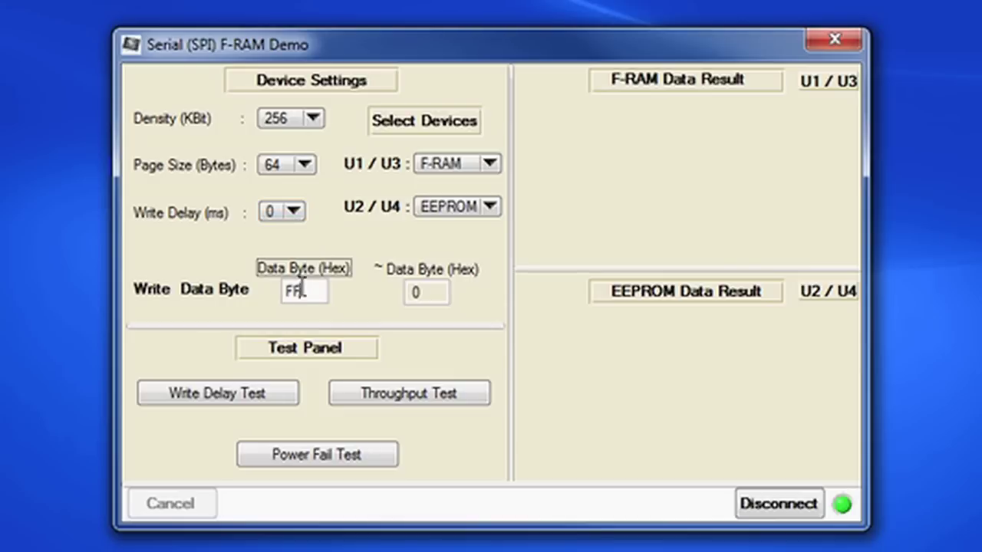
- Set the write data byte to hex 55 and run the Write Delay Test
{"action": "left_click_drag", "start_coordinate": [312, 288], "coordinate": [279, 292]}
{"action": "type", "text": "55"}
{"action": "key", "text": "Return"}
{"action": "left_click", "coordinate": [223, 396]}
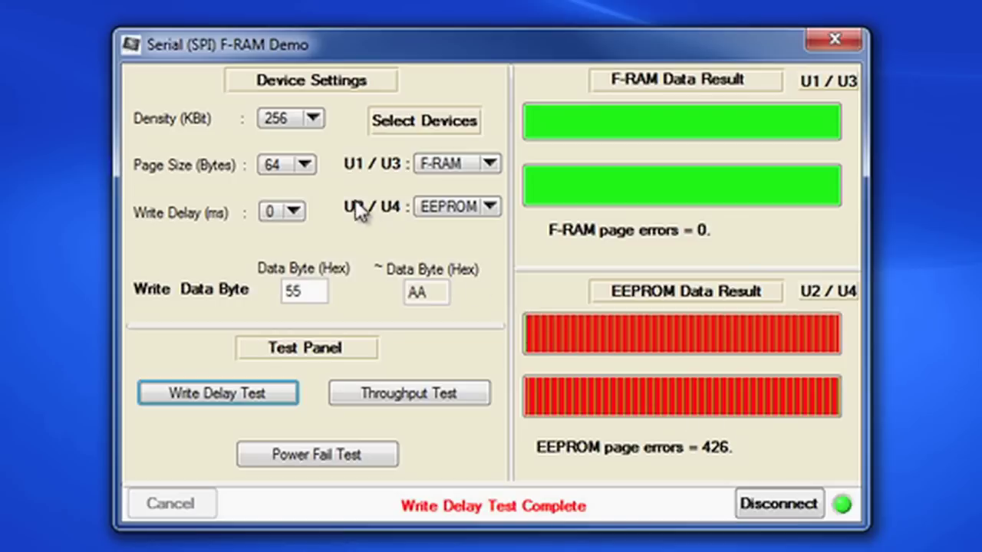
- Run the Write Delay Test with a write delay of 1 ms and a data byte of hex 33
{"action": "left_click", "coordinate": [298, 214]}
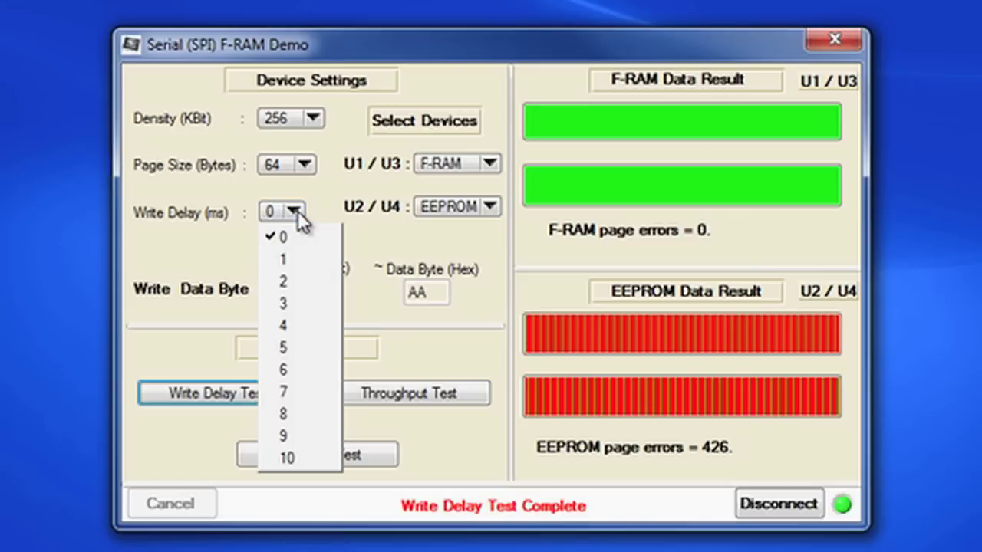
{"action": "left_click", "coordinate": [288, 261]}
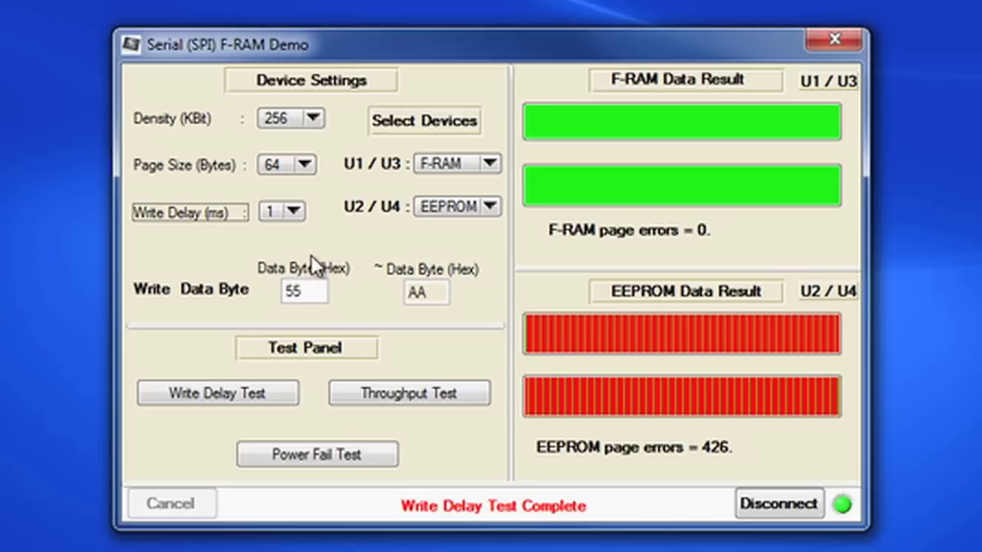
{"action": "left_click_drag", "start_coordinate": [304, 290], "coordinate": [284, 299]}
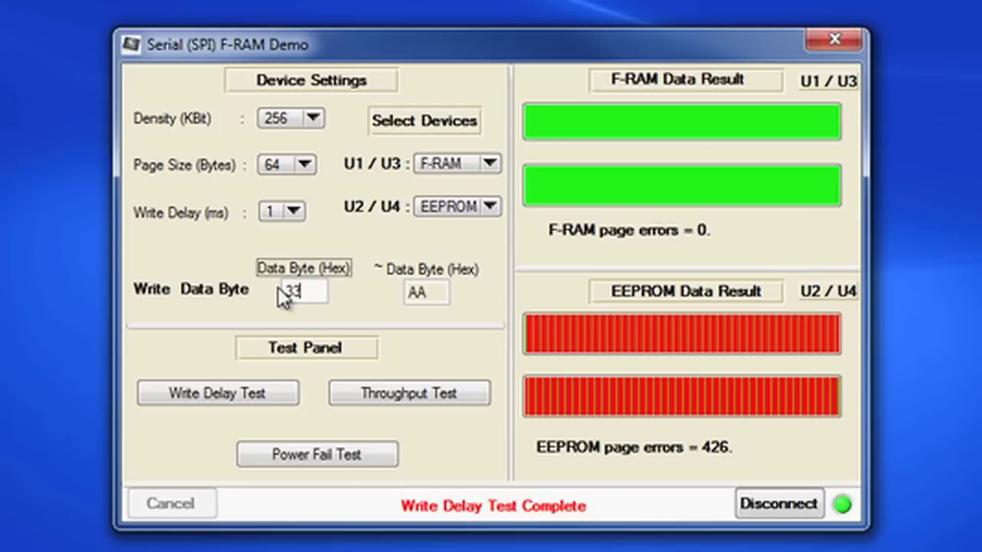
{"action": "type", "text": "33"}
{"action": "left_click", "coordinate": [249, 402]}
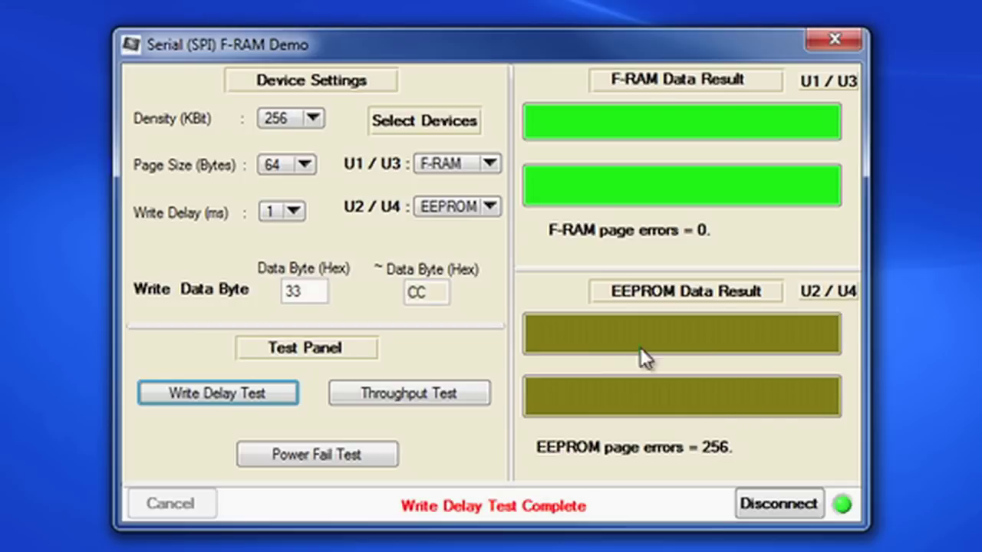
- Run the Write Delay Test with a write delay of 5 ms and a data byte of hex 66
{"action": "left_click", "coordinate": [298, 215]}
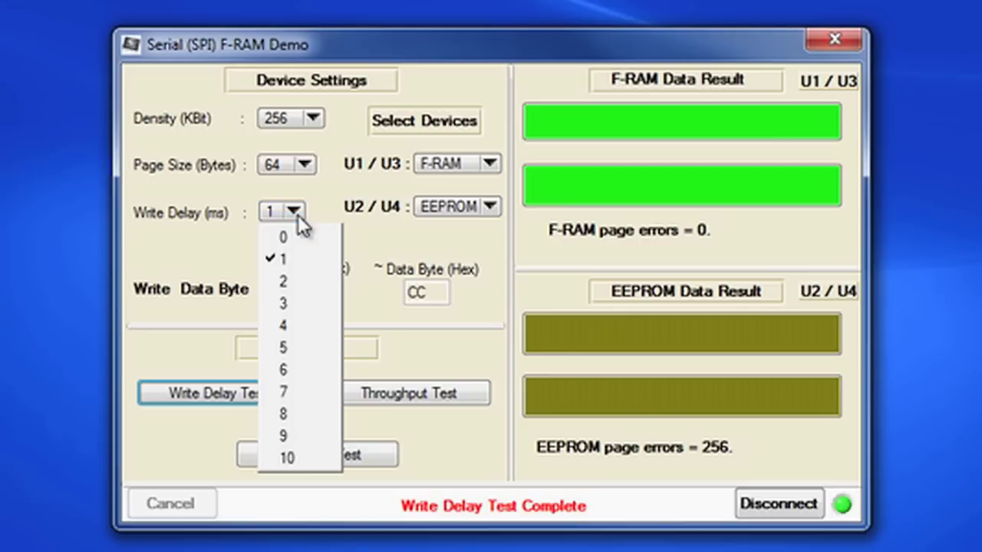
{"action": "left_click", "coordinate": [289, 347]}
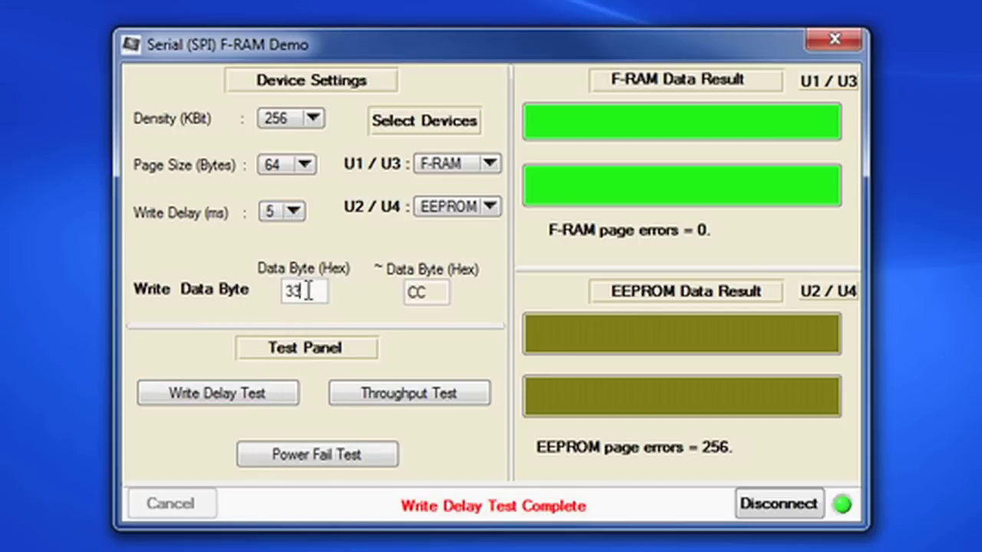
{"action": "left_click_drag", "start_coordinate": [308, 290], "coordinate": [285, 292]}
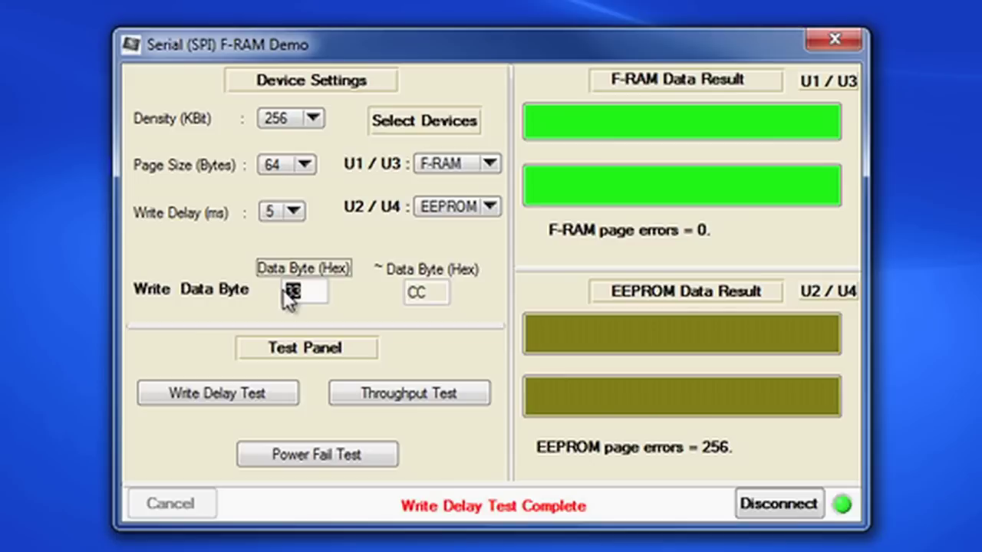
{"action": "key", "text": "BackSpace"}
{"action": "type", "text": "68"}
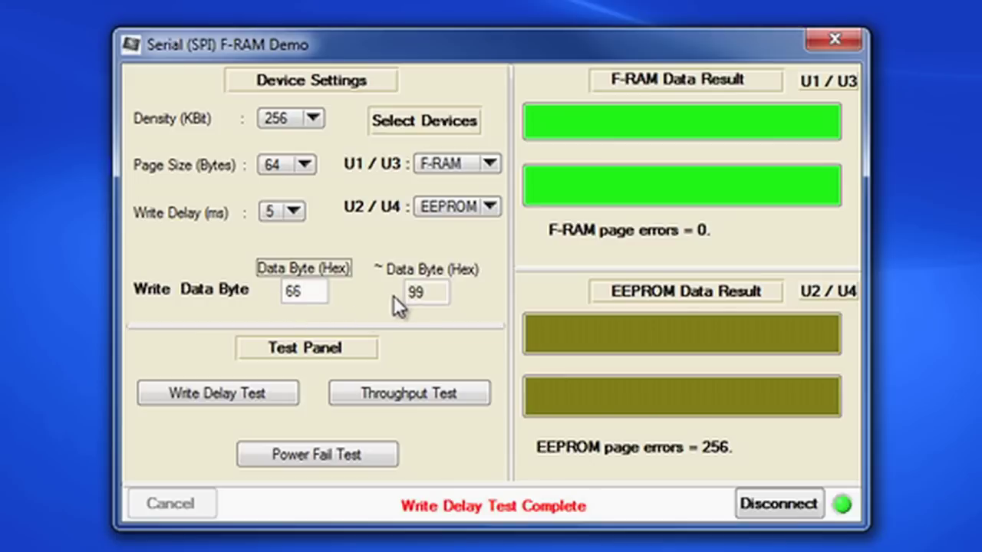
{"action": "left_click", "coordinate": [259, 398]}
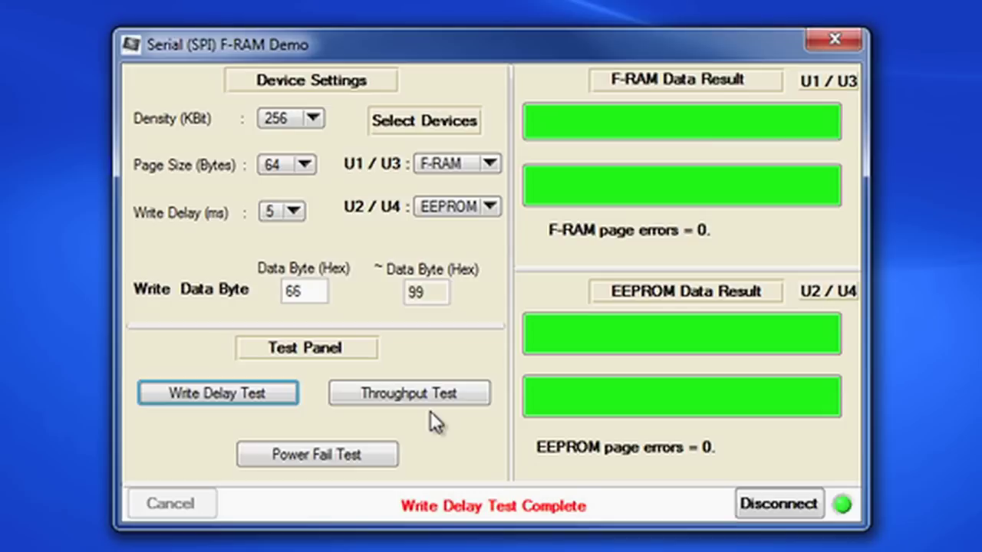
- Run the Throughput Test with a write delay of 5 ms and a data byte of hex 77
{"action": "left_click", "coordinate": [294, 212]}
{"action": "left_click", "coordinate": [284, 347]}
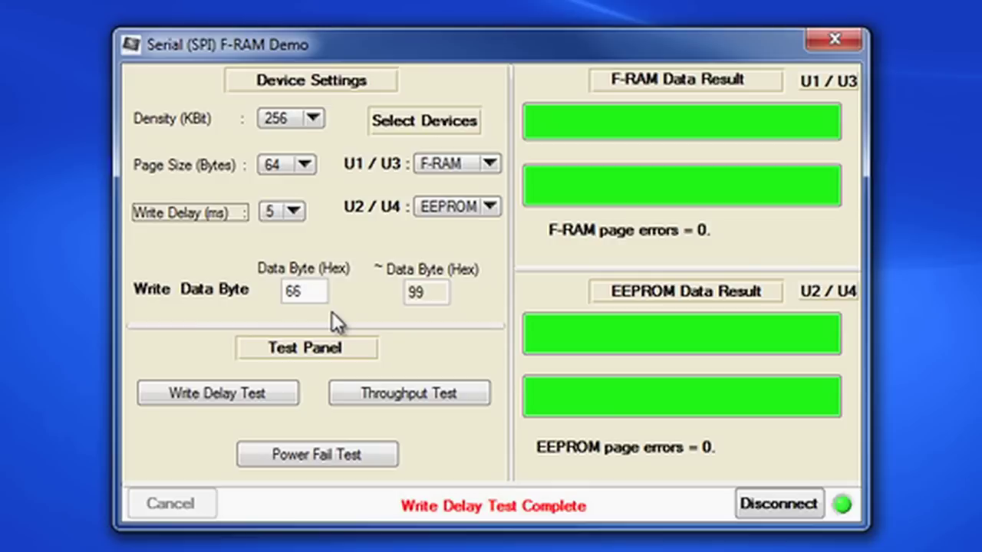
{"action": "left_click_drag", "start_coordinate": [314, 291], "coordinate": [283, 298]}
{"action": "key", "text": "BackSpace"}
{"action": "type", "text": "77"}
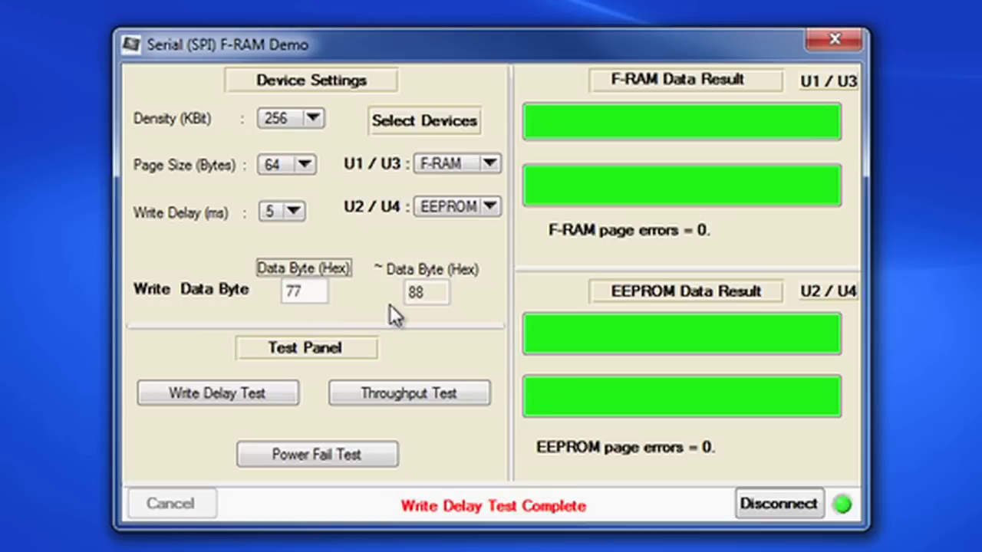
{"action": "left_click", "coordinate": [354, 392]}
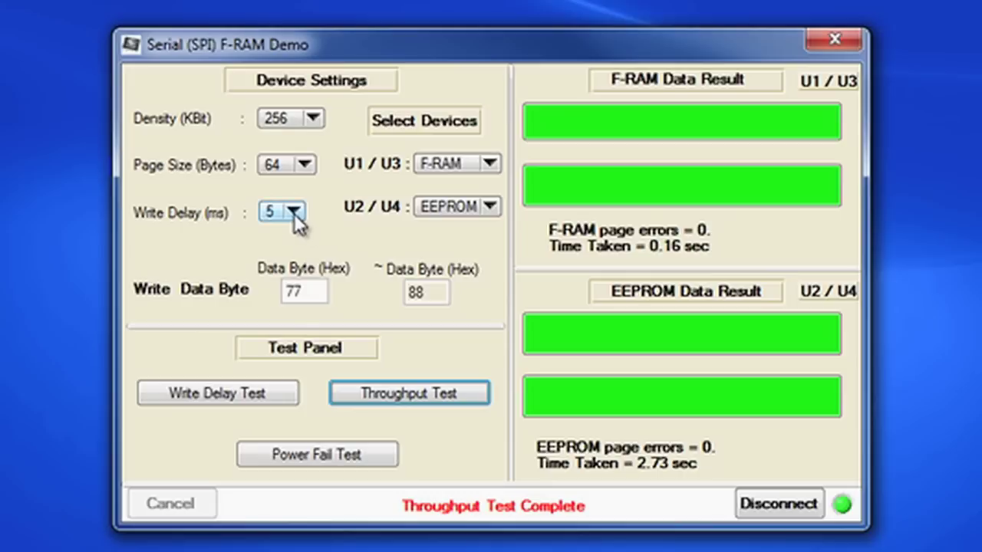
- Set the write data byte to hex 33 and start the Power Fail Test
{"action": "double_click", "coordinate": [293, 291]}
{"action": "type", "text": "33"}
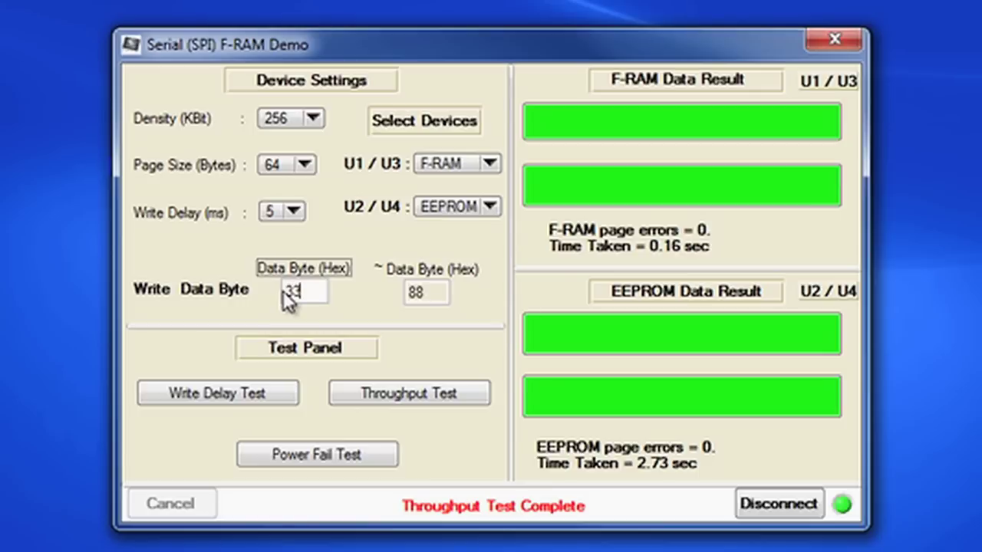
{"action": "key", "text": "Return"}
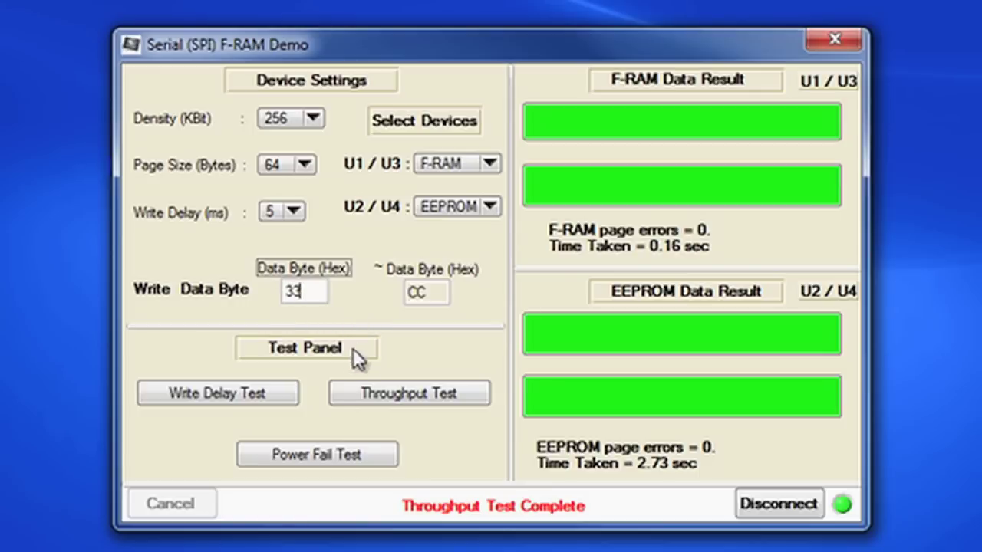
{"action": "left_click", "coordinate": [316, 455]}
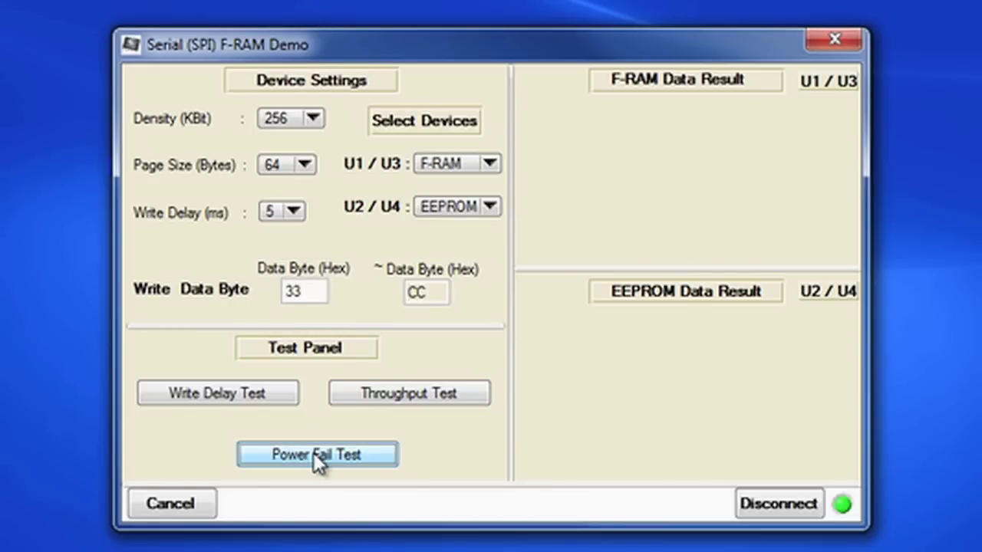